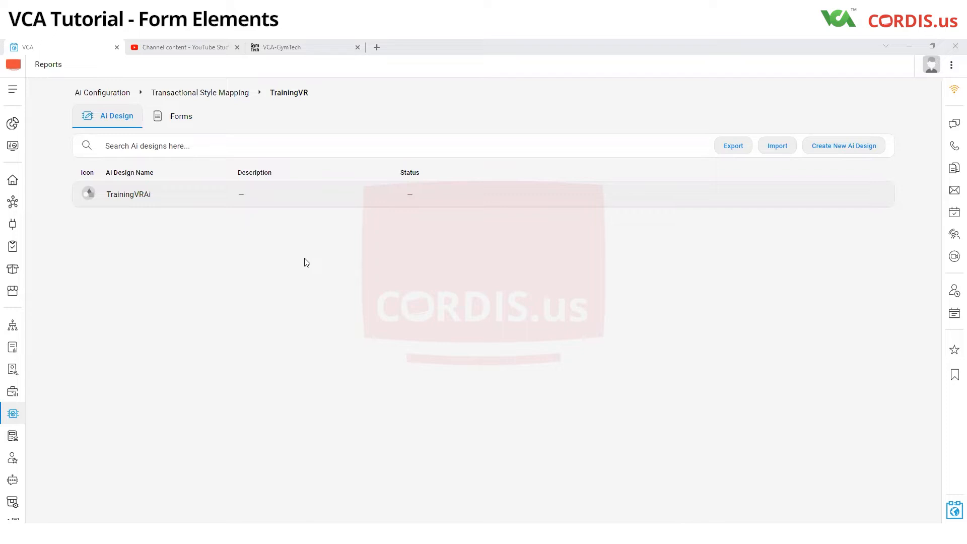
Step: Open the Form1 template of the TrainingVR mapping for editing
{"action": "left_click", "coordinate": [174, 119]}
{"action": "mouse_move", "coordinate": [675, 205]}
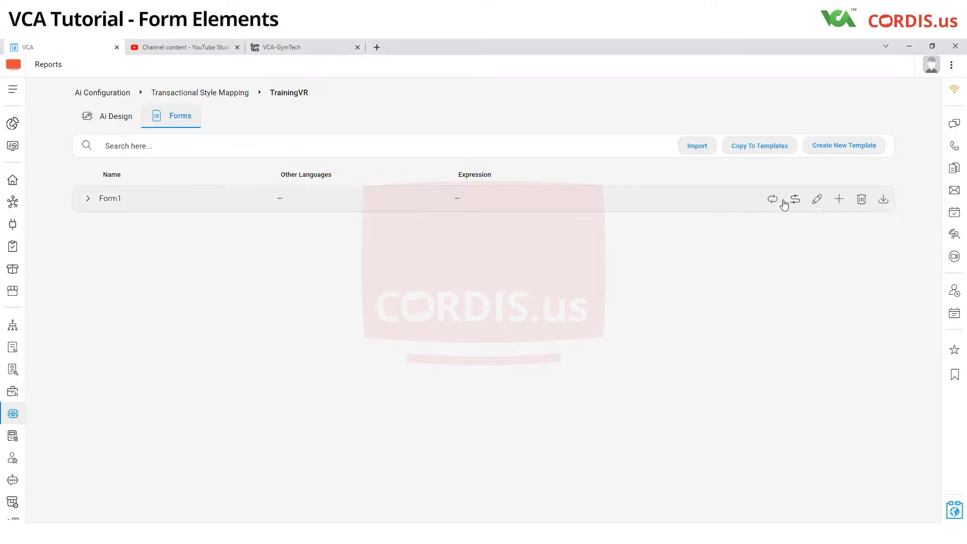
{"action": "left_click", "coordinate": [817, 200]}
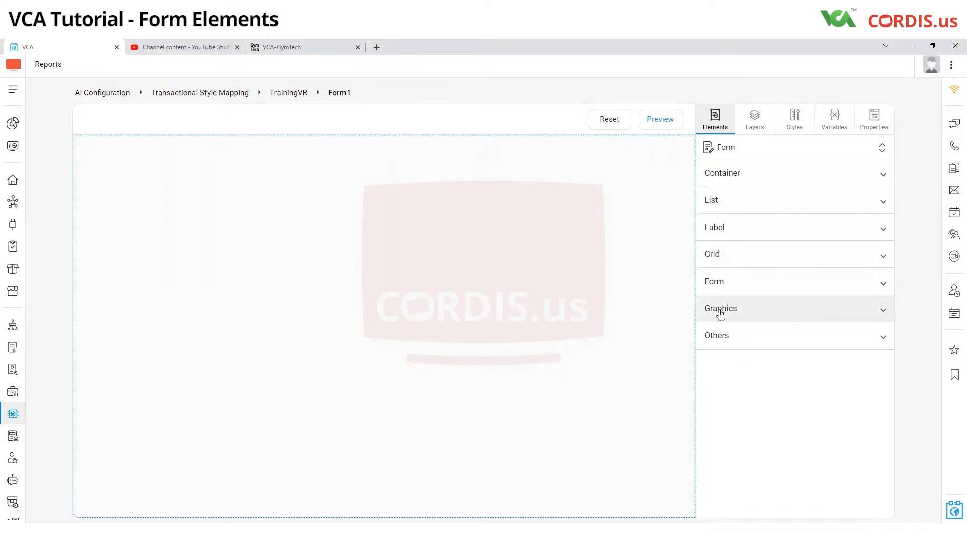
Step: Add a Section container near the upper-left corner of the empty form canvas and select it for editing
{"action": "left_click", "coordinate": [734, 187]}
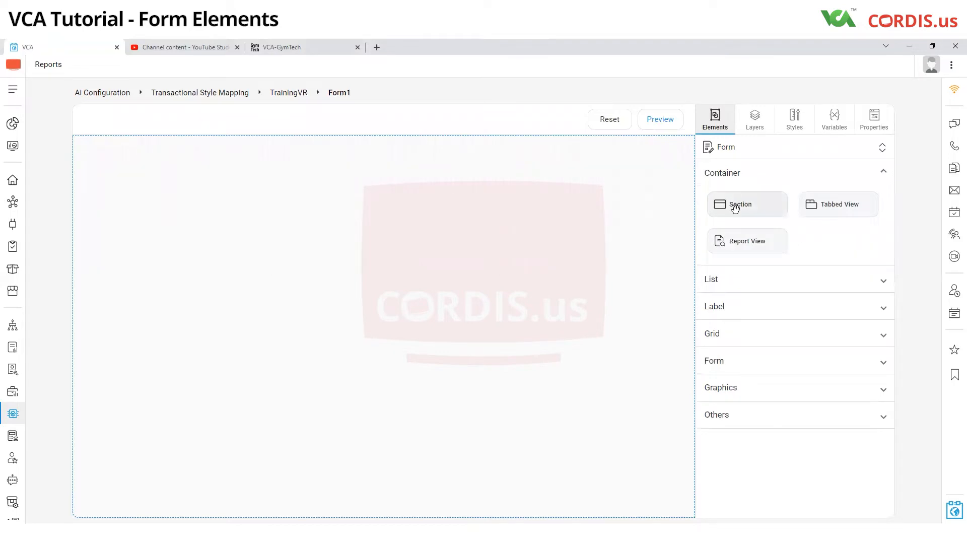
{"action": "left_click_drag", "start_coordinate": [734, 207], "coordinate": [187, 145]}
{"action": "left_click", "coordinate": [200, 158]}
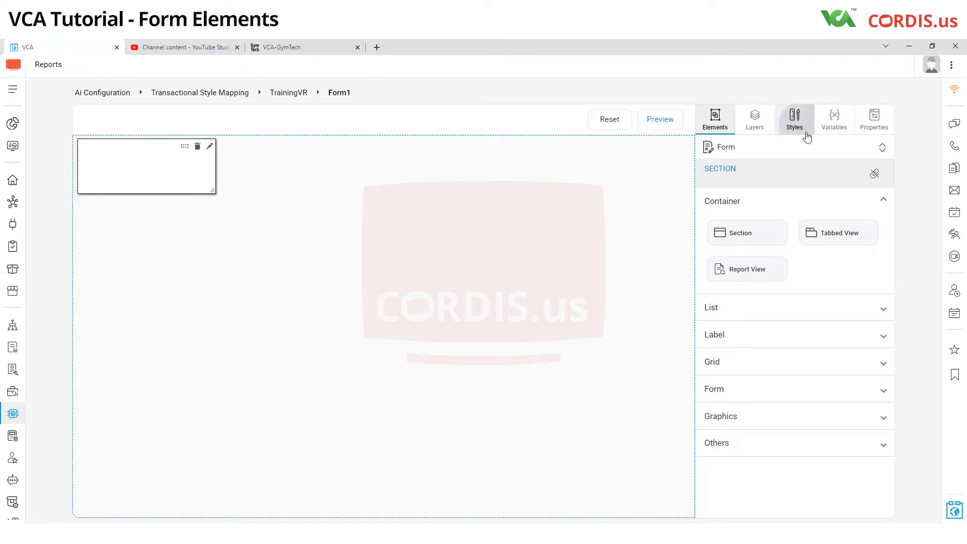
Step: Nudge the section down step by step to a top position of 30 px
{"action": "left_click", "coordinate": [795, 123]}
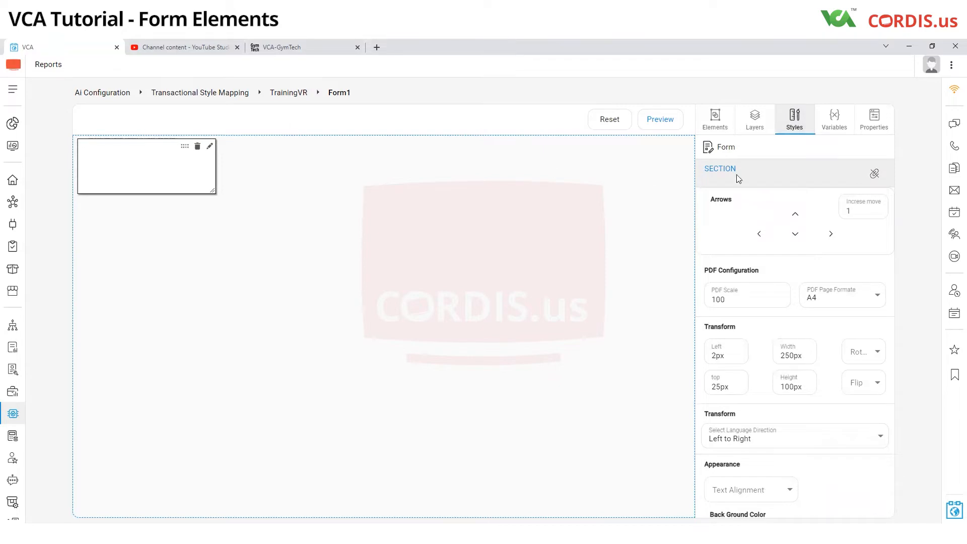
{"action": "left_click", "coordinate": [795, 233]}
{"action": "left_click", "coordinate": [795, 234]}
{"action": "left_click", "coordinate": [795, 234]}
{"action": "left_click", "coordinate": [795, 234]}
{"action": "left_click", "coordinate": [796, 238]}
Step: Set the move increment to 100 and shift the section sideways to a left position of 102 px
{"action": "left_click", "coordinate": [867, 210]}
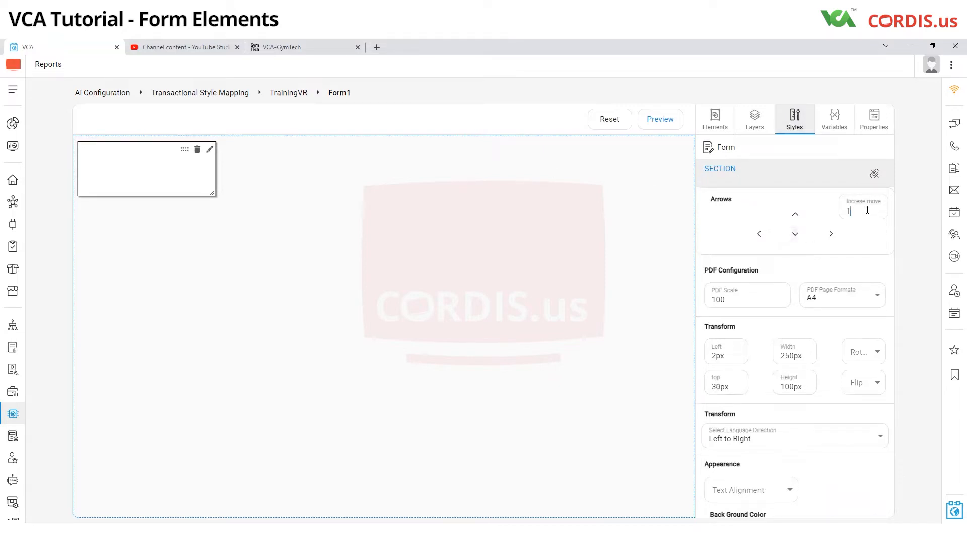
{"action": "type", "text": "00"}
{"action": "left_click", "coordinate": [831, 236]}
{"action": "left_click", "coordinate": [831, 238]}
{"action": "left_click", "coordinate": [832, 239]}
{"action": "left_click", "coordinate": [762, 236]}
{"action": "left_click", "coordinate": [764, 238]}
{"action": "left_click", "coordinate": [763, 237]}
{"action": "left_click", "coordinate": [763, 238]}
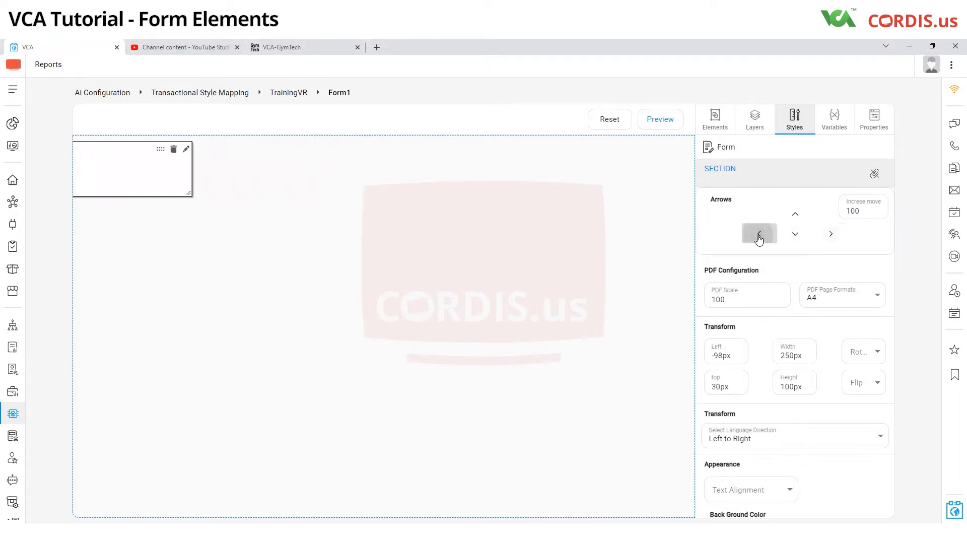
{"action": "left_click", "coordinate": [829, 236]}
{"action": "left_click", "coordinate": [828, 241]}
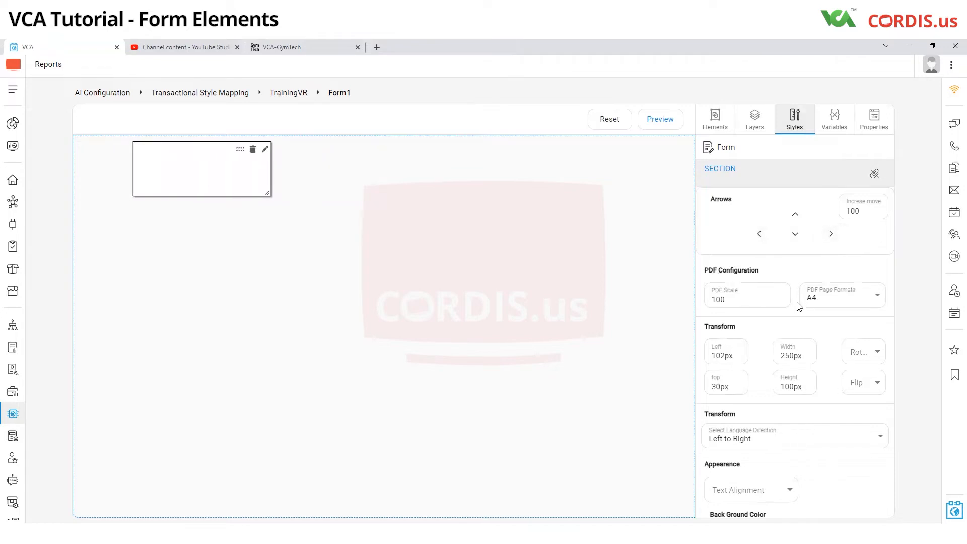
Step: Move the section into the canvas's upper-left corner and stretch it across the full canvas width
{"action": "left_click_drag", "start_coordinate": [239, 153], "coordinate": [181, 149]}
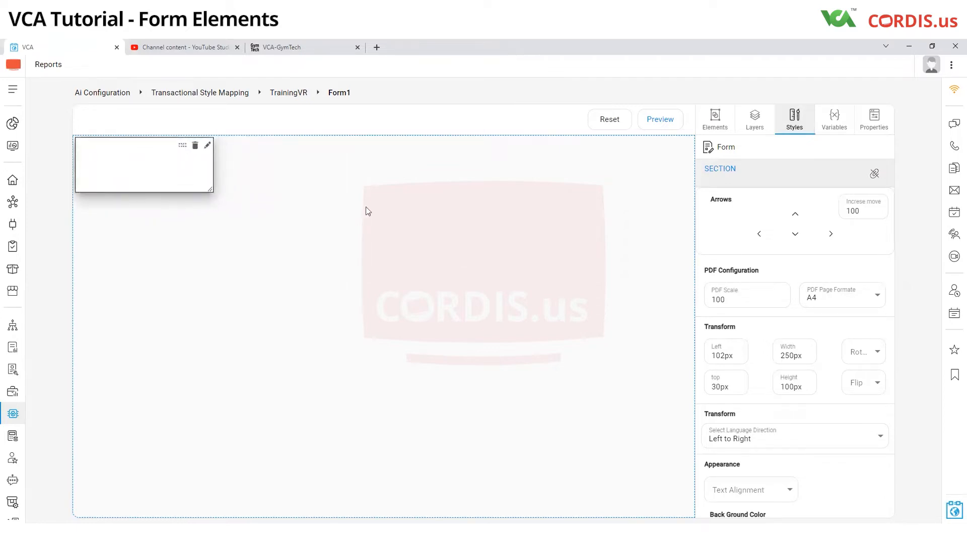
{"action": "left_click_drag", "start_coordinate": [210, 192], "coordinate": [694, 213]}
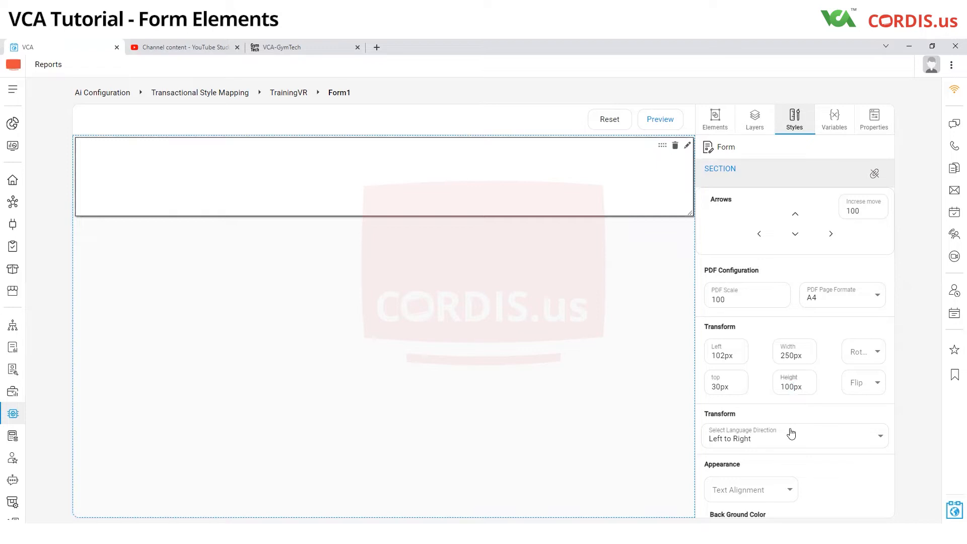
Step: Set the section's height to 1000 px
{"action": "type", "text": "0"}
{"action": "scroll", "coordinate": [568, 380], "scroll_direction": "down", "scroll_amount": 3}
{"action": "scroll", "coordinate": [568, 388], "scroll_direction": "up", "scroll_amount": 1}
{"action": "scroll", "coordinate": [569, 389], "scroll_direction": "up", "scroll_amount": 2}
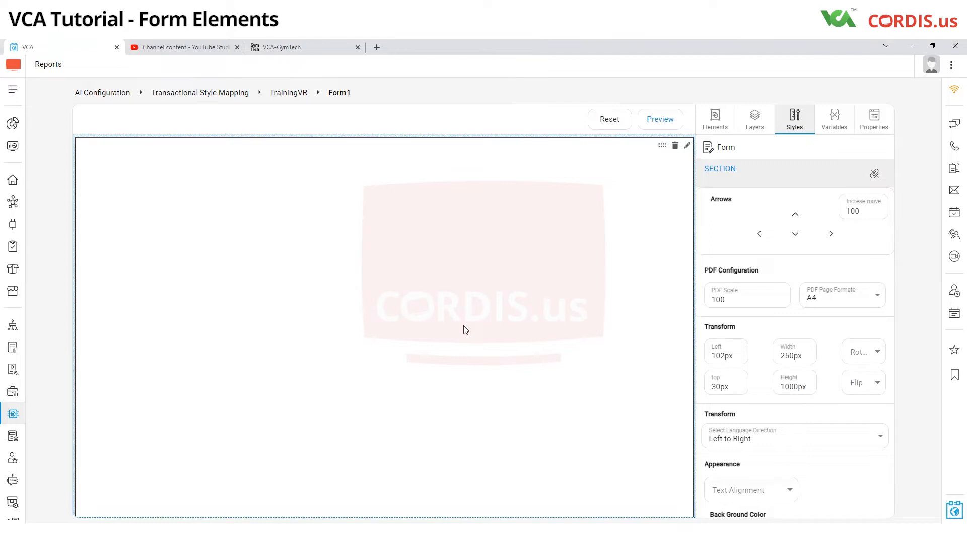
Step: Add a nested section inside the large section and stretch it to full width over the upper half of the canvas
{"action": "left_click", "coordinate": [717, 127]}
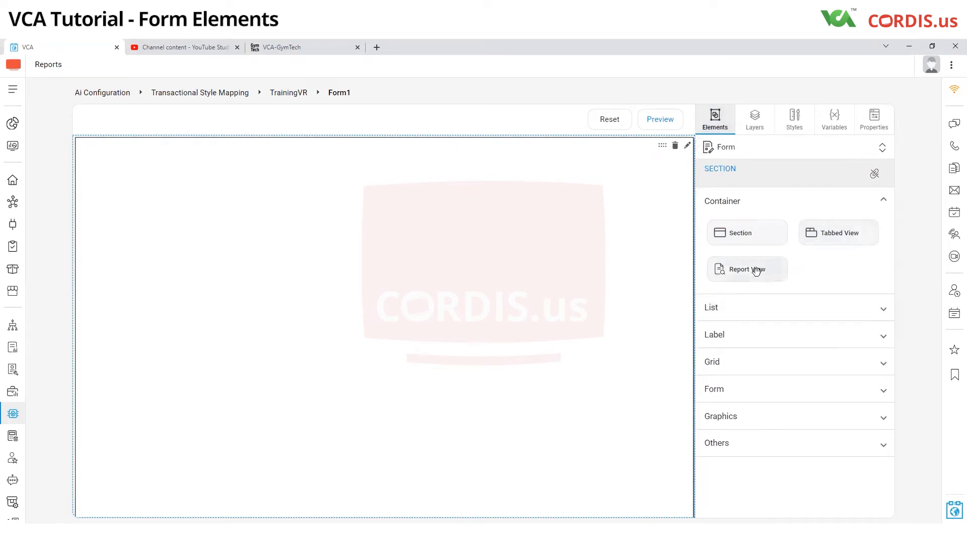
{"action": "left_click_drag", "start_coordinate": [736, 243], "coordinate": [168, 151]}
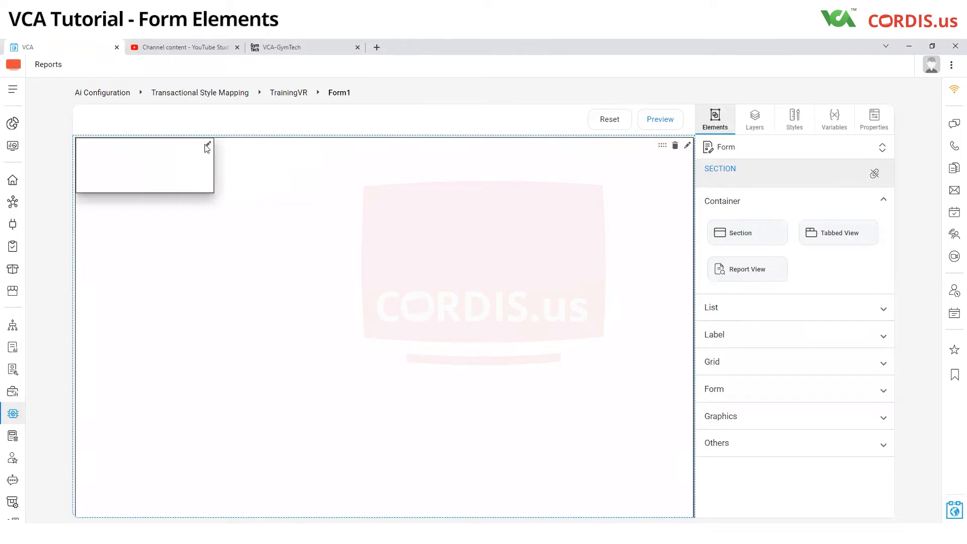
{"action": "left_click_drag", "start_coordinate": [208, 188], "coordinate": [690, 335]}
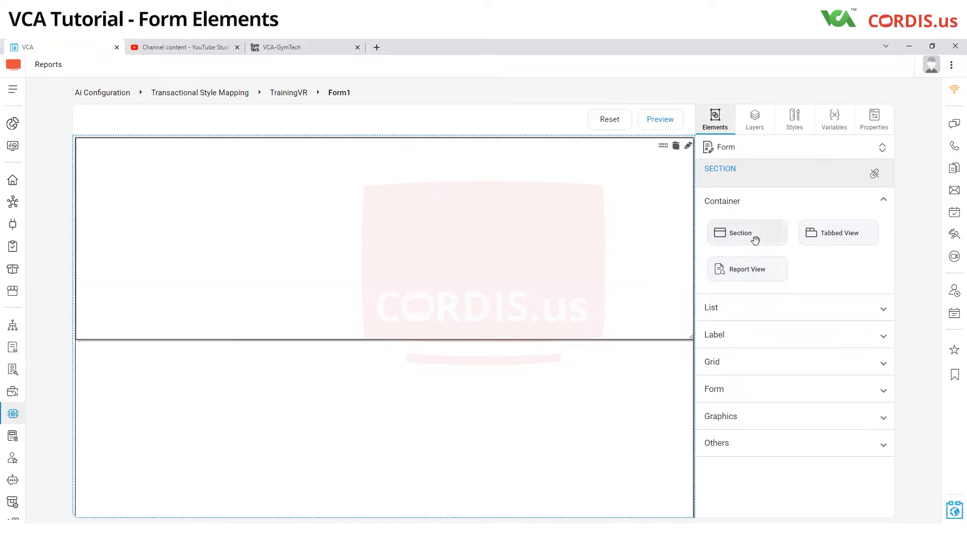
Step: Add a second nested section just below the first and stretch it over the lower part of the canvas
{"action": "left_click_drag", "start_coordinate": [756, 236], "coordinate": [133, 378]}
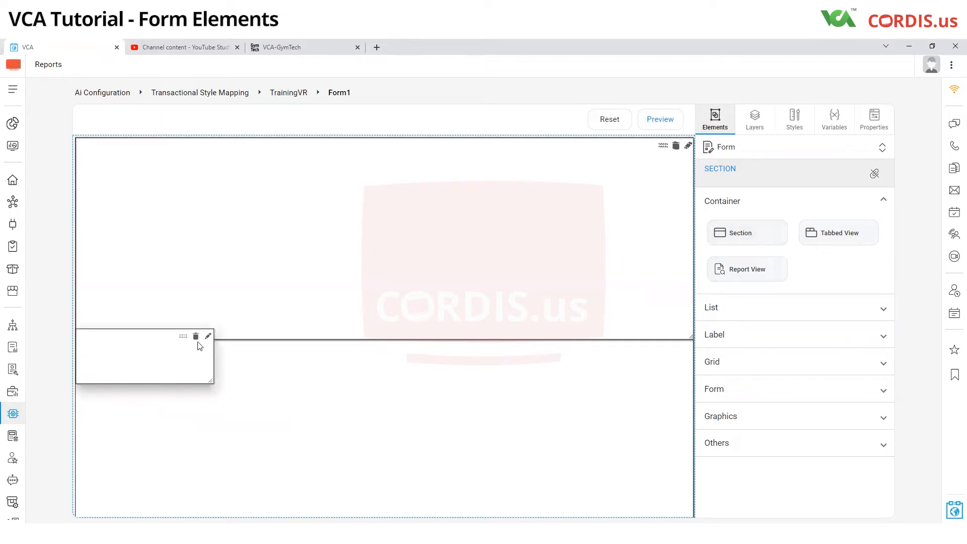
{"action": "mouse_move", "coordinate": [183, 338]}
{"action": "left_mouse_down"}
{"action": "mouse_move", "coordinate": [182, 363]}
{"action": "mouse_move", "coordinate": [186, 354]}
{"action": "left_mouse_up"}
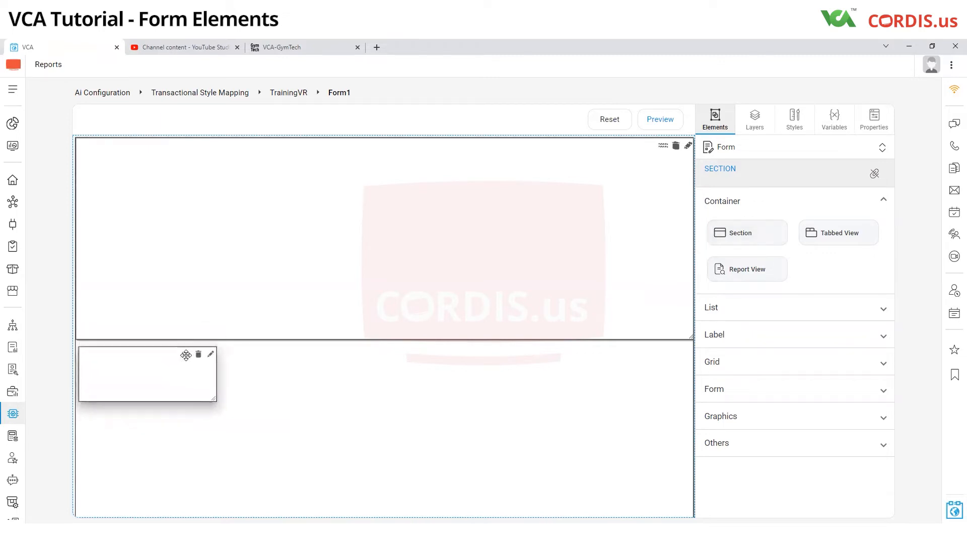
{"action": "left_click_drag", "start_coordinate": [211, 397], "coordinate": [684, 507]}
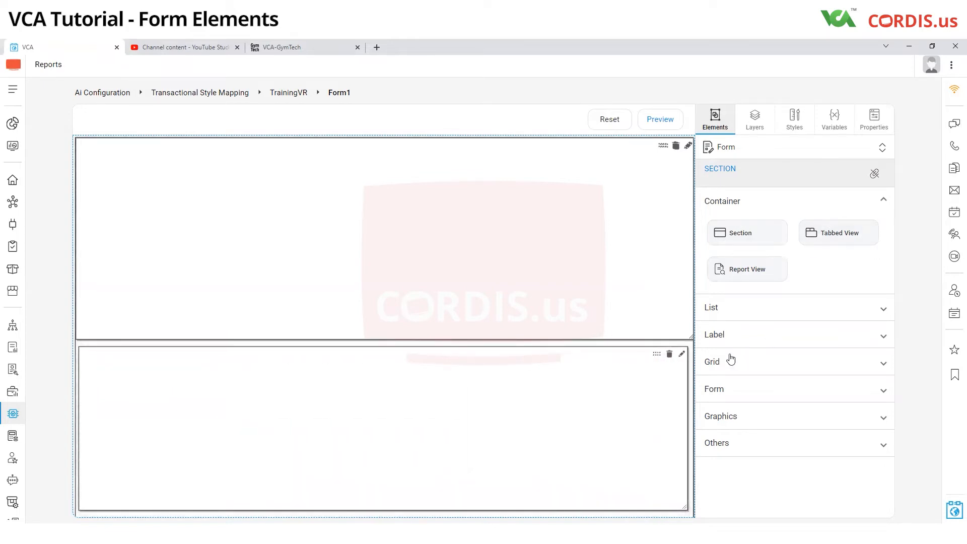
Step: Add a Label element in the upper-left corner of the upper nested section
{"action": "left_click", "coordinate": [730, 337]}
{"action": "left_click_drag", "start_coordinate": [741, 367], "coordinate": [129, 172]}
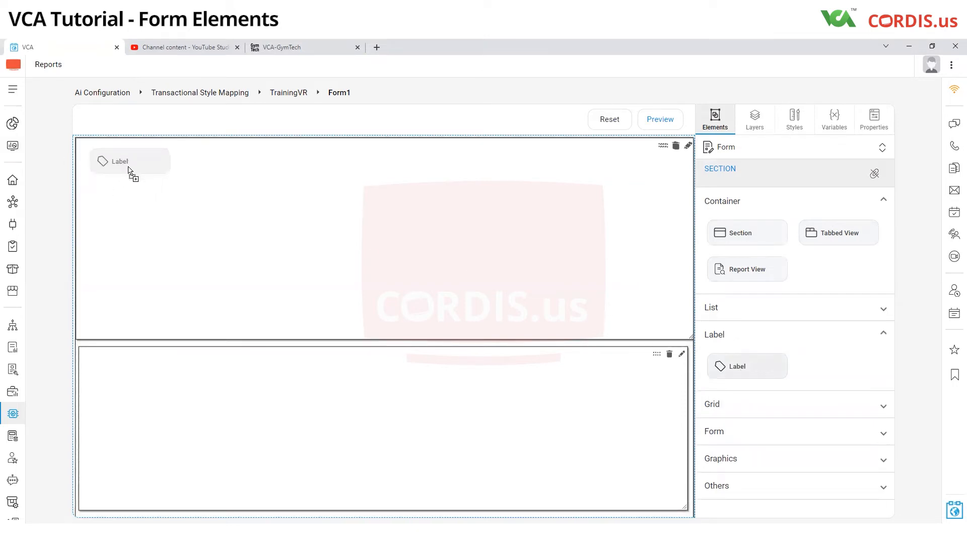
{"action": "left_click_drag", "start_coordinate": [129, 171], "coordinate": [187, 157]}
Step: Change the text of the upper section's label to "Main Section"
{"action": "left_click", "coordinate": [207, 164]}
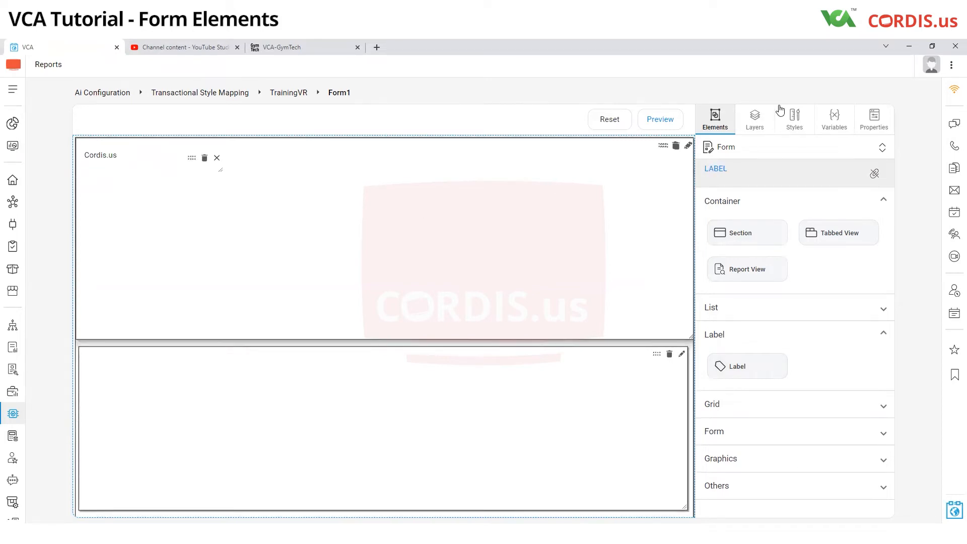
{"action": "left_click", "coordinate": [874, 120]}
{"action": "left_click_drag", "start_coordinate": [759, 215], "coordinate": [724, 214]}
{"action": "key", "text": "BackSpace"}
{"action": "key", "text": "BackSpace"}
{"action": "key", "text": "BackSpace"}
{"action": "key", "text": "BackSpace"}
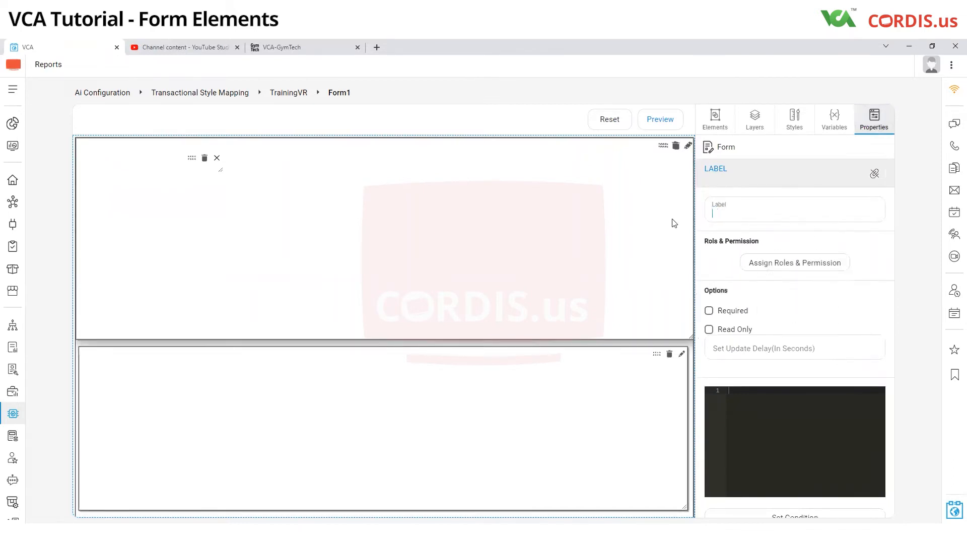
{"action": "type", "text": "Main Section"}
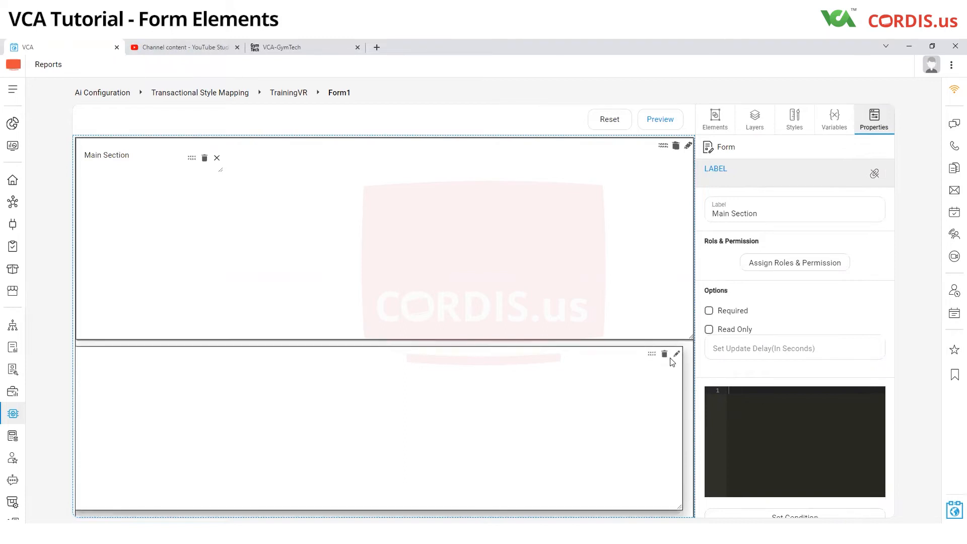
Step: Align the lower section with the left edge just beneath the upper section and add a Label element inside it
{"action": "mouse_move", "coordinate": [655, 357]}
{"action": "left_mouse_down"}
{"action": "mouse_move", "coordinate": [668, 355]}
{"action": "mouse_move", "coordinate": [652, 349]}
{"action": "left_mouse_up"}
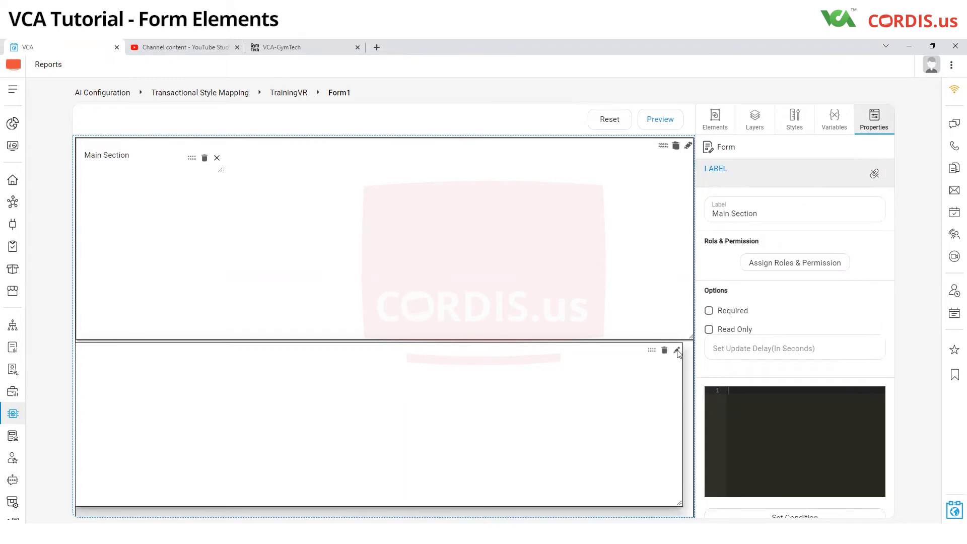
{"action": "left_click", "coordinate": [678, 351]}
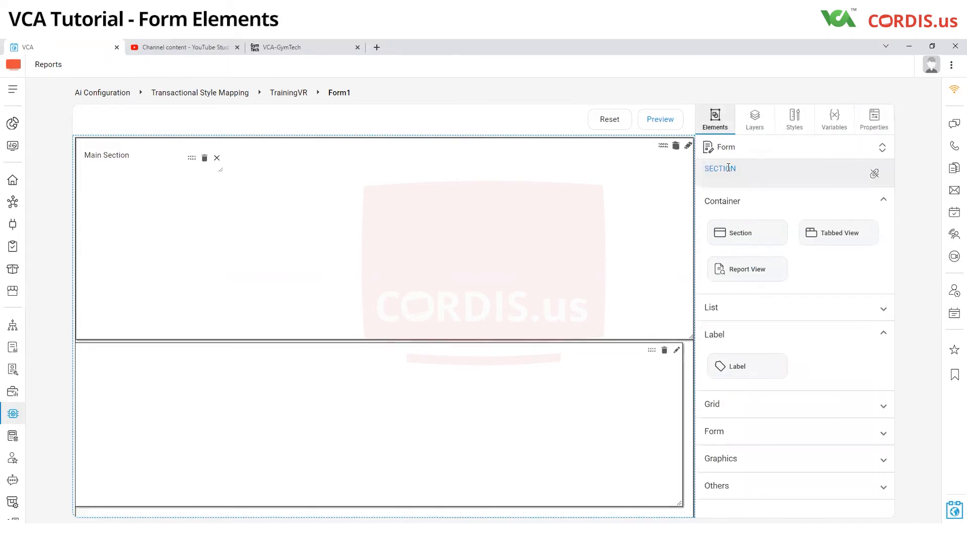
{"action": "left_click_drag", "start_coordinate": [763, 367], "coordinate": [164, 384]}
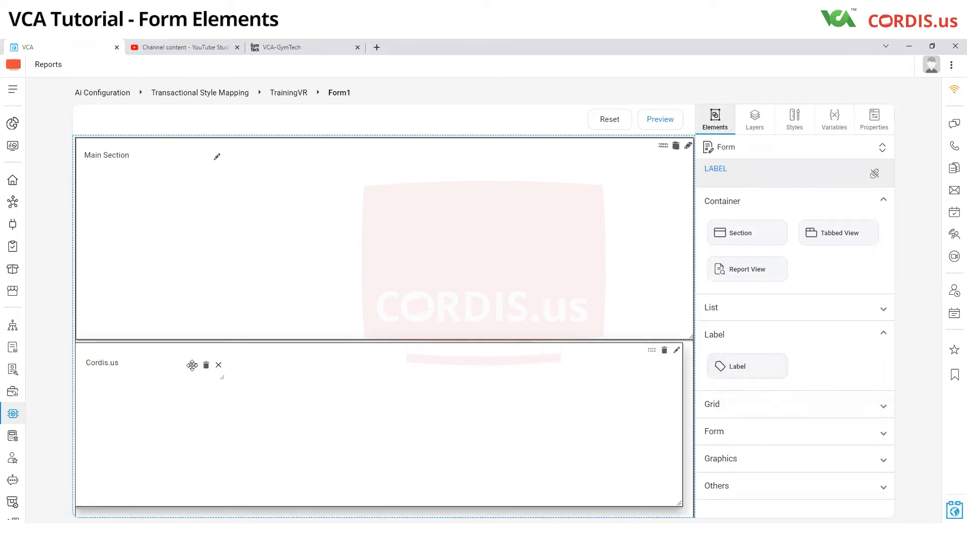
Step: Change the text of the lower section's label to "Hidden Section"
{"action": "left_click", "coordinate": [874, 119]}
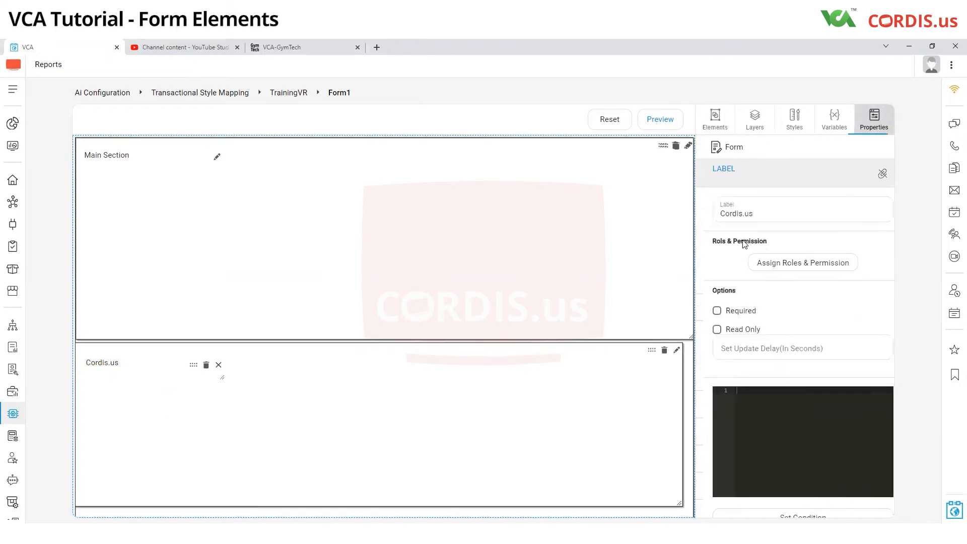
{"action": "left_click_drag", "start_coordinate": [751, 216], "coordinate": [706, 218]}
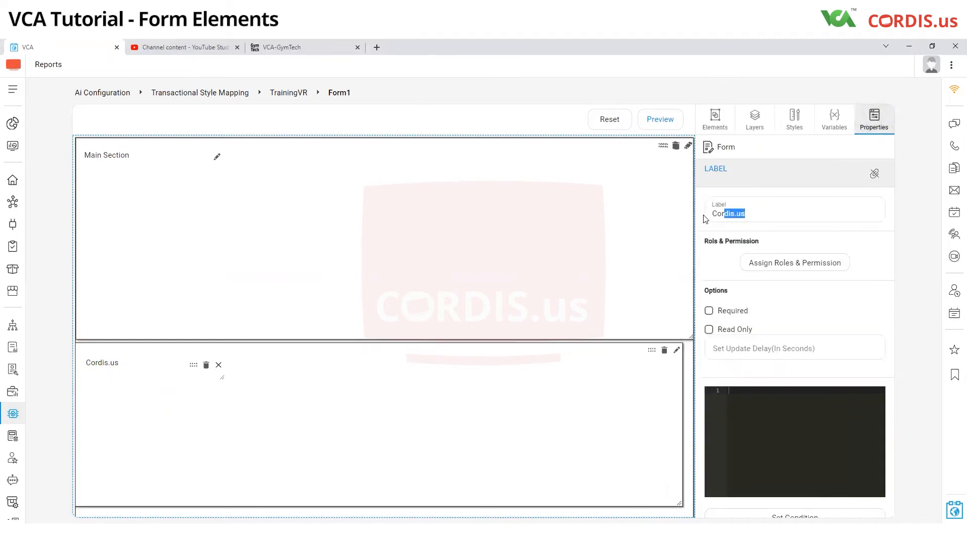
{"action": "key", "text": "BackSpace"}
{"action": "key", "text": "BackSpace"}
{"action": "key", "text": "BackSpace"}
{"action": "key", "text": "BackSpace"}
{"action": "type", "text": "Hidde"}
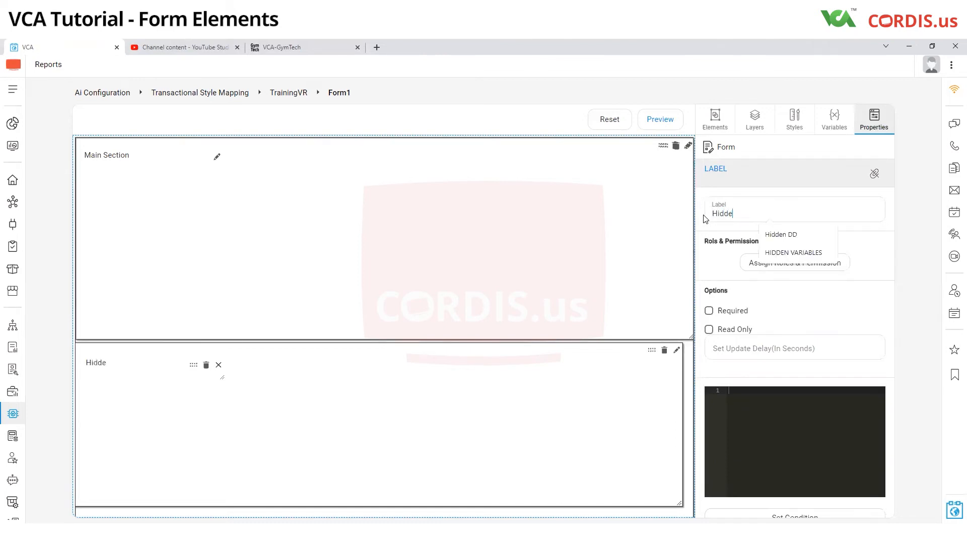
{"action": "type", "text": "n Section"}
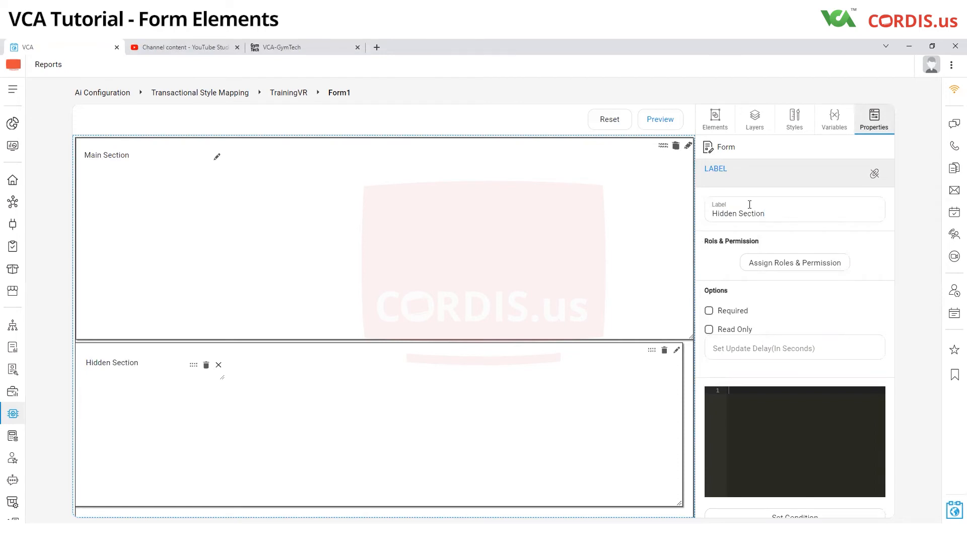
Step: Preview the form, save it under the name Form1 and return to the form designer
{"action": "left_click", "coordinate": [671, 123]}
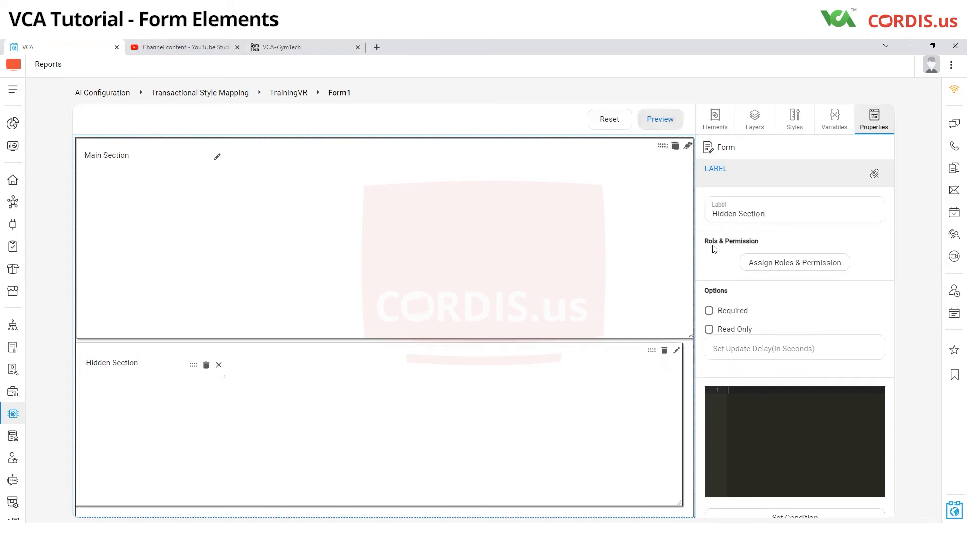
{"action": "left_click", "coordinate": [837, 99]}
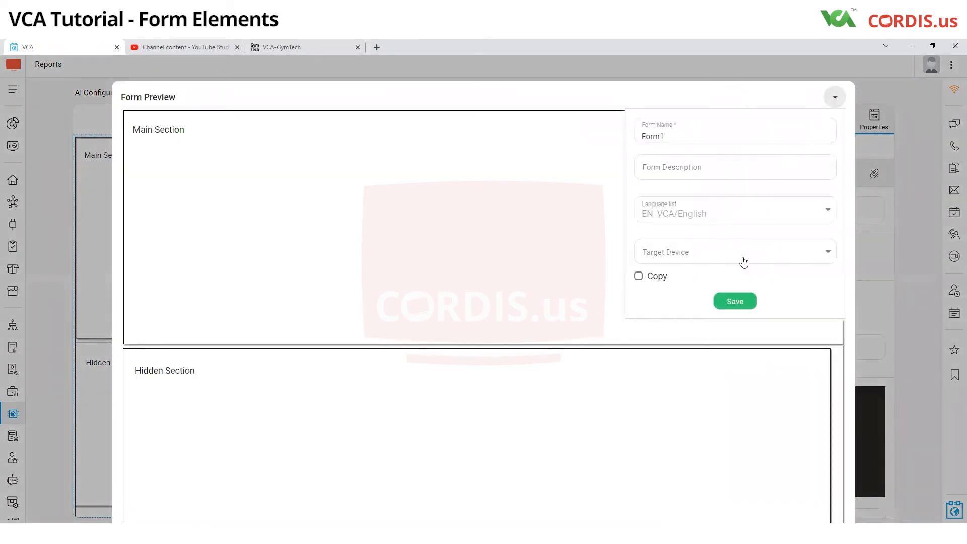
{"action": "left_click", "coordinate": [734, 300]}
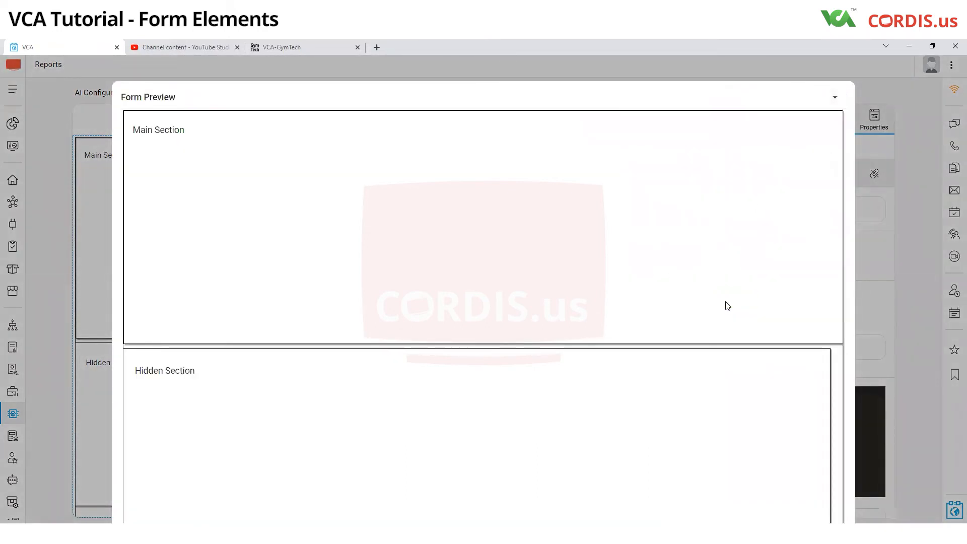
{"action": "left_click", "coordinate": [874, 299]}
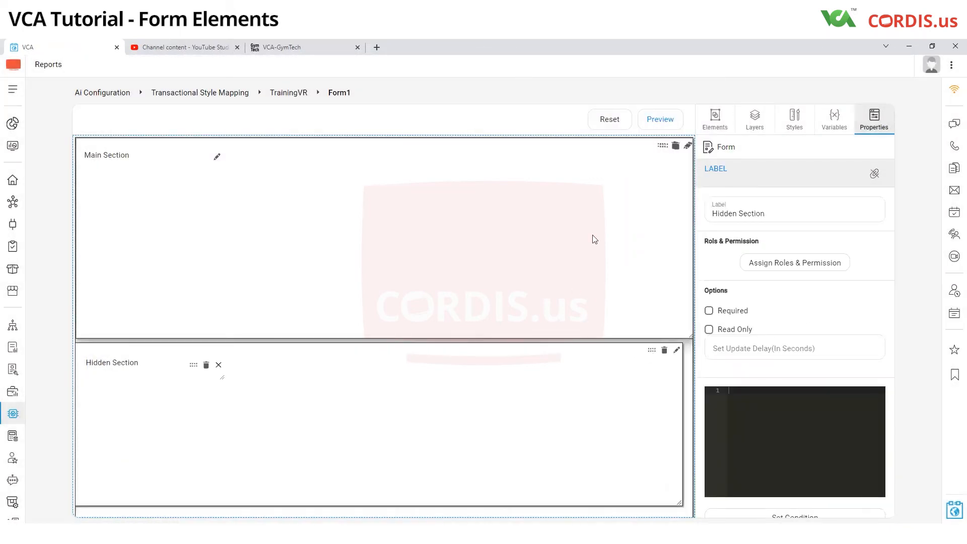
Step: Add a Text Box form element to the Main Section, beneath its label
{"action": "left_click", "coordinate": [721, 130]}
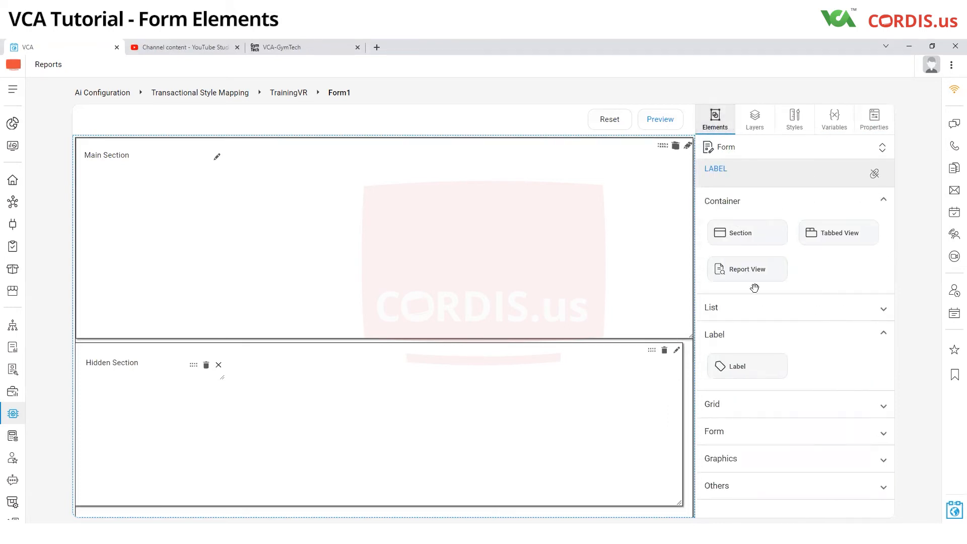
{"action": "left_click", "coordinate": [883, 334]}
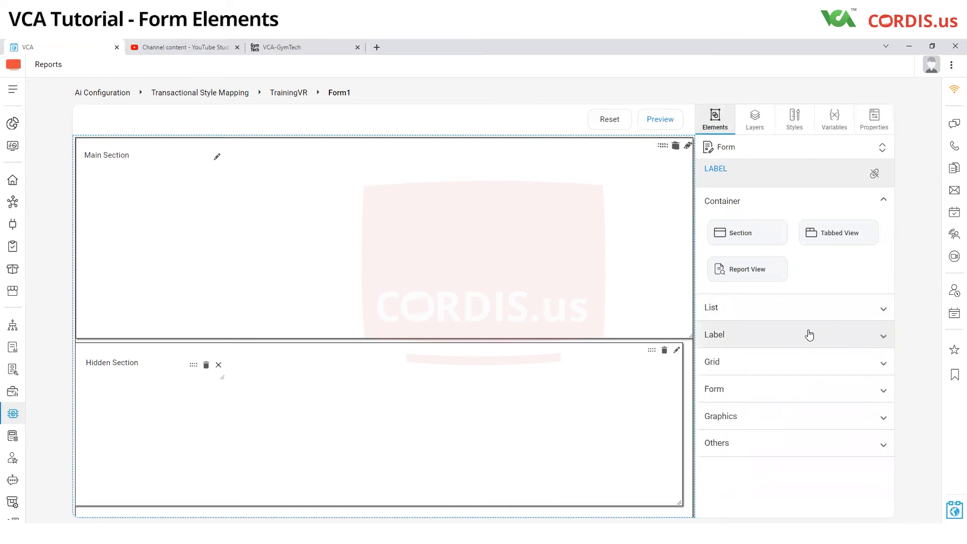
{"action": "left_click", "coordinate": [883, 391]}
{"action": "scroll", "coordinate": [810, 330], "scroll_direction": "down", "scroll_amount": 1}
{"action": "scroll", "coordinate": [811, 330], "scroll_direction": "down", "scroll_amount": 4}
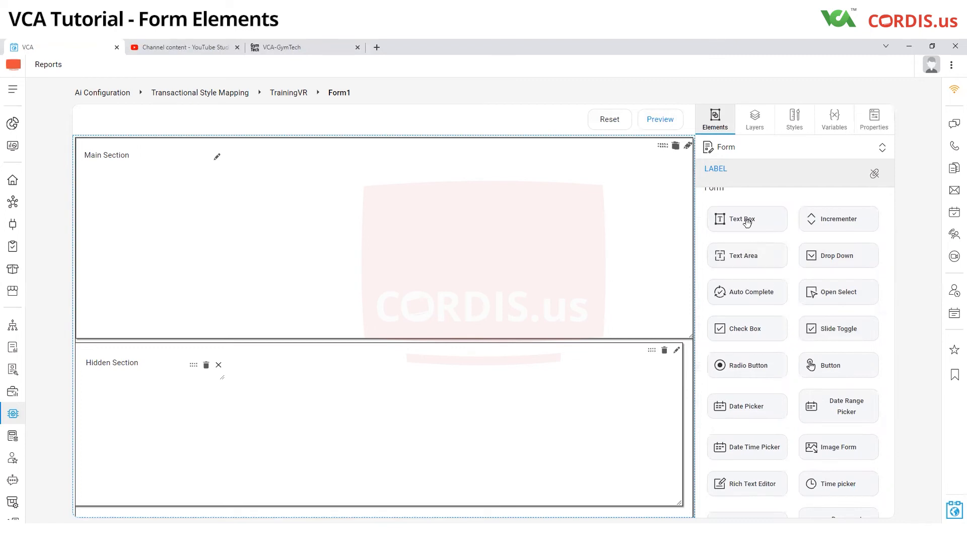
{"action": "left_click_drag", "start_coordinate": [745, 220], "coordinate": [209, 210]}
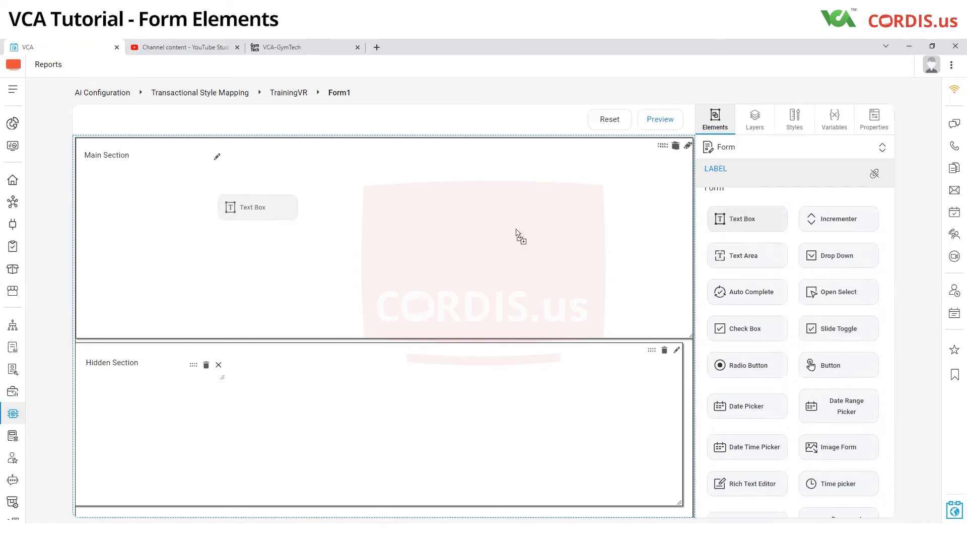
{"action": "left_click", "coordinate": [688, 149]}
{"action": "left_click", "coordinate": [689, 149]}
{"action": "left_click", "coordinate": [688, 149]}
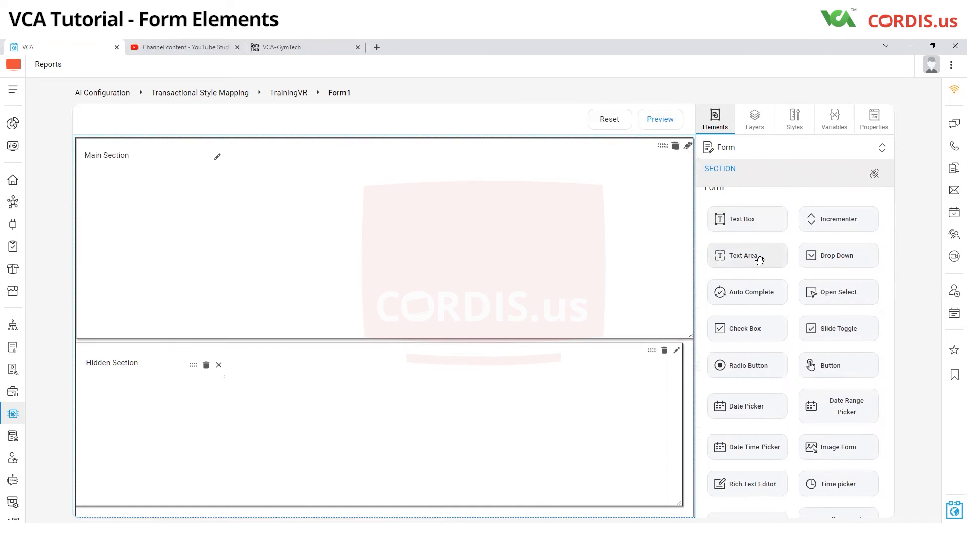
{"action": "left_click_drag", "start_coordinate": [745, 220], "coordinate": [229, 217]}
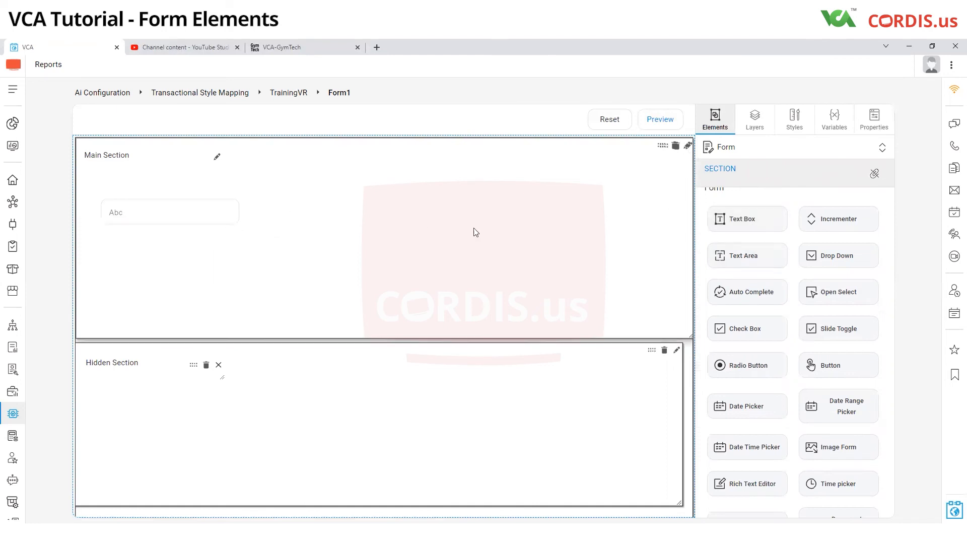
Step: Add an Incrementer to the Main Section and position it just to the right of the text box
{"action": "left_click_drag", "start_coordinate": [814, 219], "coordinate": [280, 184]}
{"action": "left_click", "coordinate": [285, 182]}
{"action": "left_click_drag", "start_coordinate": [252, 187], "coordinate": [286, 203]}
{"action": "left_click_drag", "start_coordinate": [312, 205], "coordinate": [321, 207]}
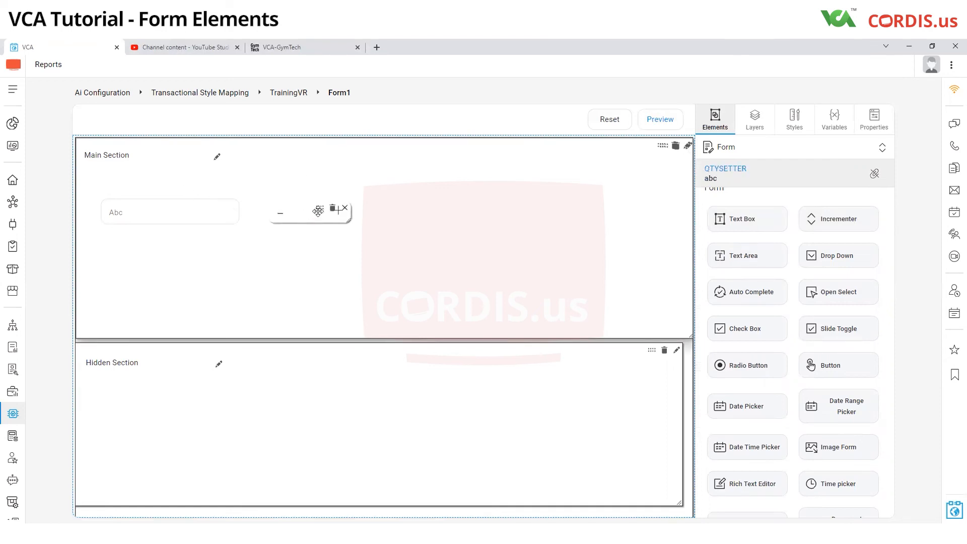
Step: Add a Text Area to the right of the incrementer in the Main Section and enlarge it
{"action": "left_click_drag", "start_coordinate": [776, 249], "coordinate": [470, 216]}
{"action": "left_click", "coordinate": [476, 201]}
{"action": "left_click_drag", "start_coordinate": [499, 220], "coordinate": [521, 239]}
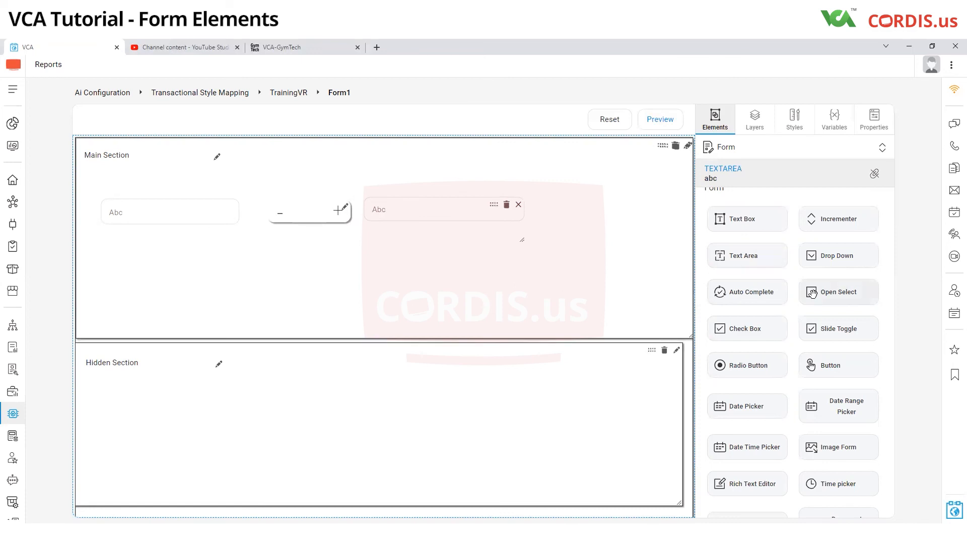
Step: Add a Check Box beneath the text box and a Radio Button to the right of it in the Main Section
{"action": "left_click_drag", "start_coordinate": [752, 332], "coordinate": [170, 286]}
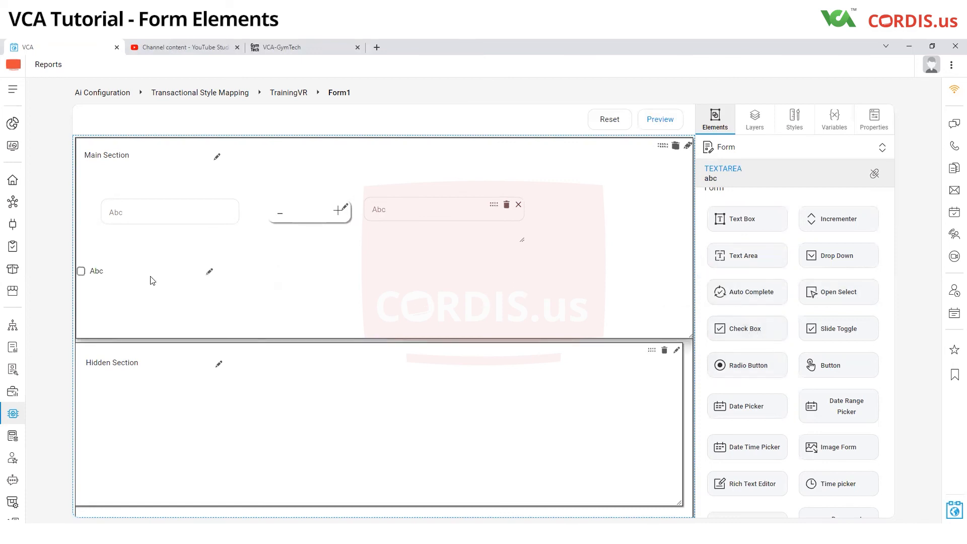
{"action": "left_click", "coordinate": [208, 272]}
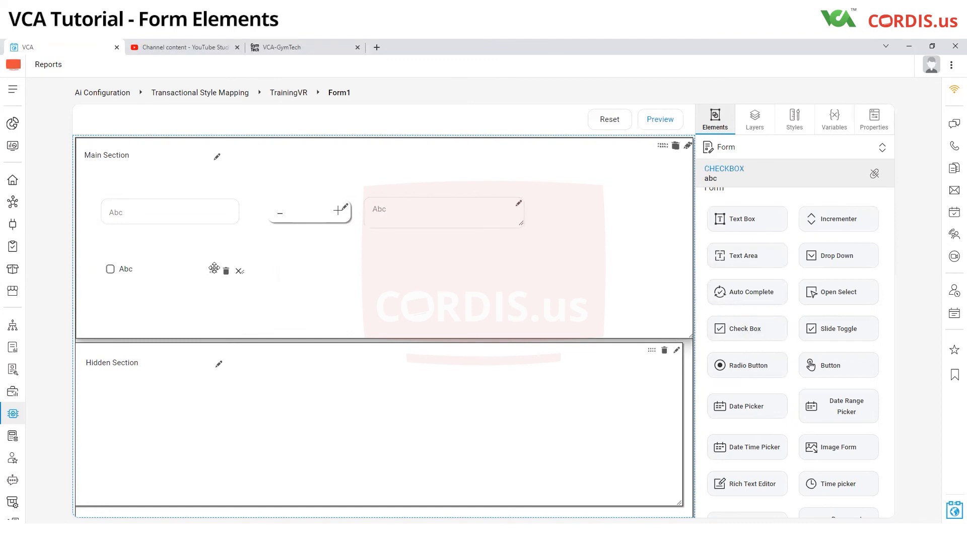
{"action": "left_click_drag", "start_coordinate": [750, 364], "coordinate": [369, 275]}
{"action": "left_click", "coordinate": [363, 266]}
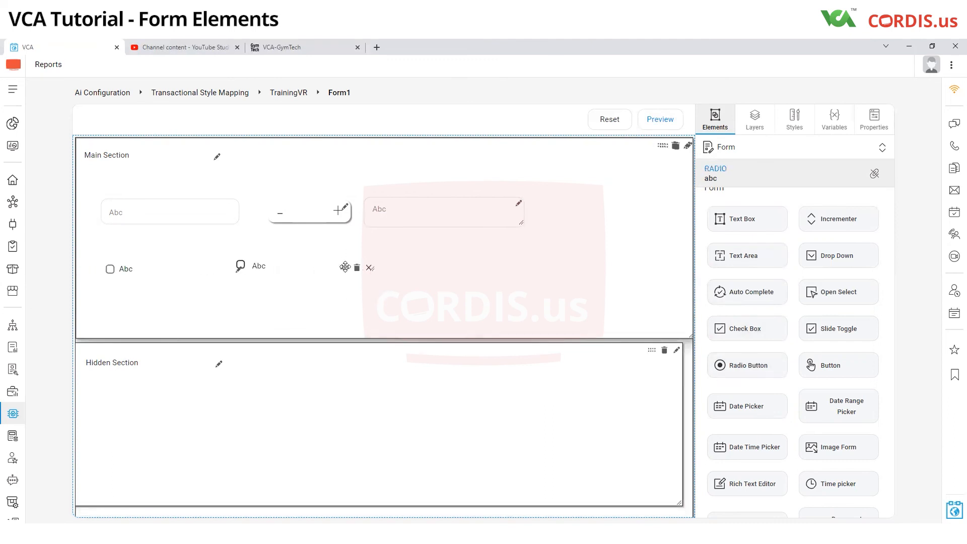
Step: Preview the form with its new elements, save it as Form1 and close the preview
{"action": "left_click", "coordinate": [675, 119]}
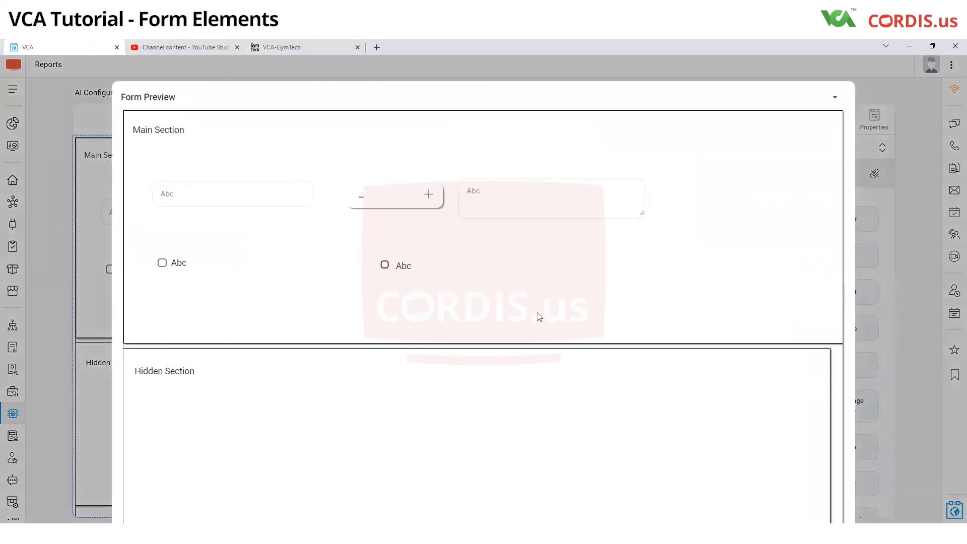
{"action": "left_click", "coordinate": [836, 100]}
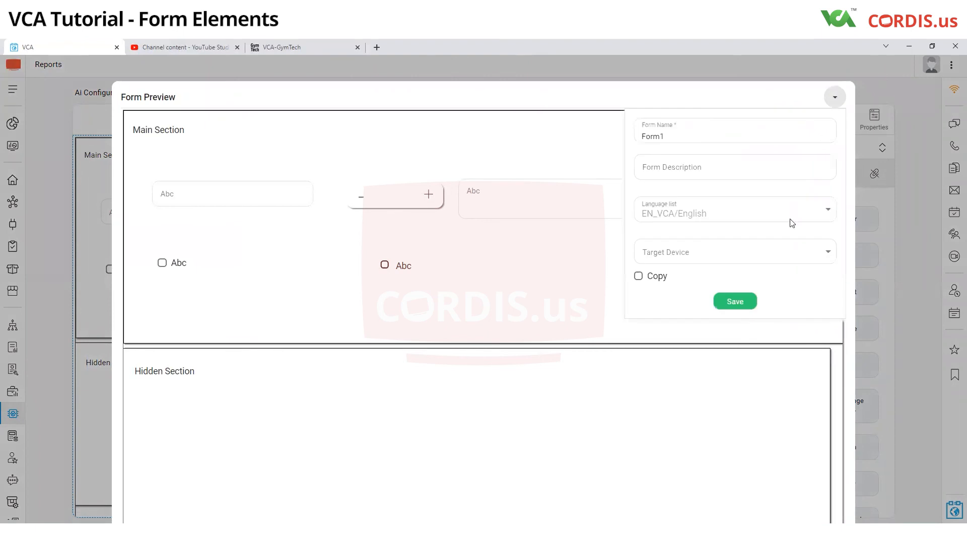
{"action": "left_click", "coordinate": [750, 302]}
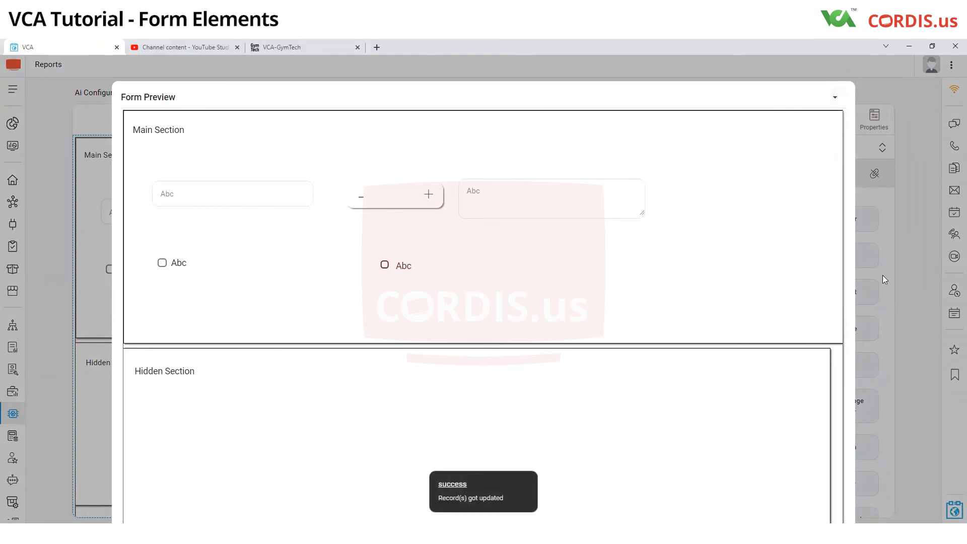
{"action": "left_click", "coordinate": [882, 275]}
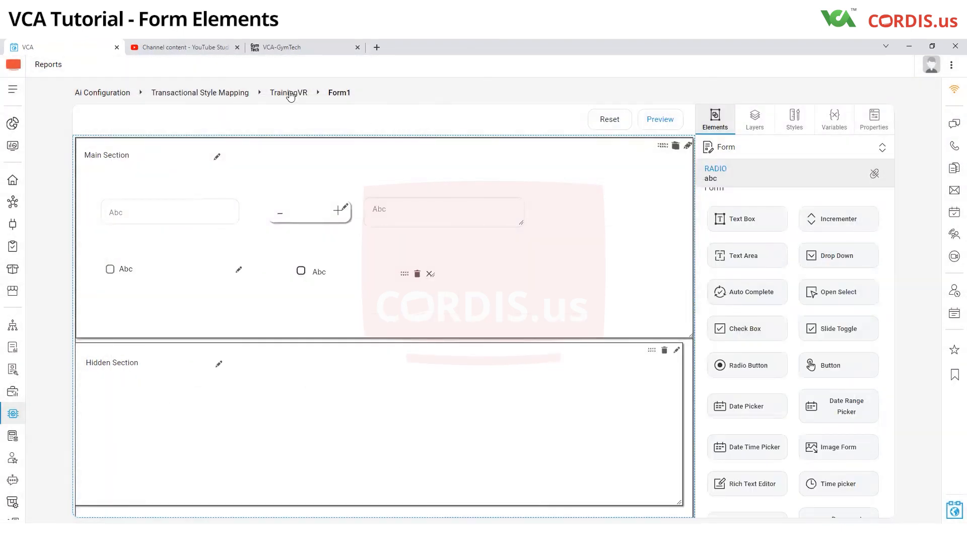
Step: Reopen Form1 from the TrainingVR forms, check its saved layout in the preview and close the preview
{"action": "left_click", "coordinate": [289, 93]}
{"action": "left_click", "coordinate": [811, 201]}
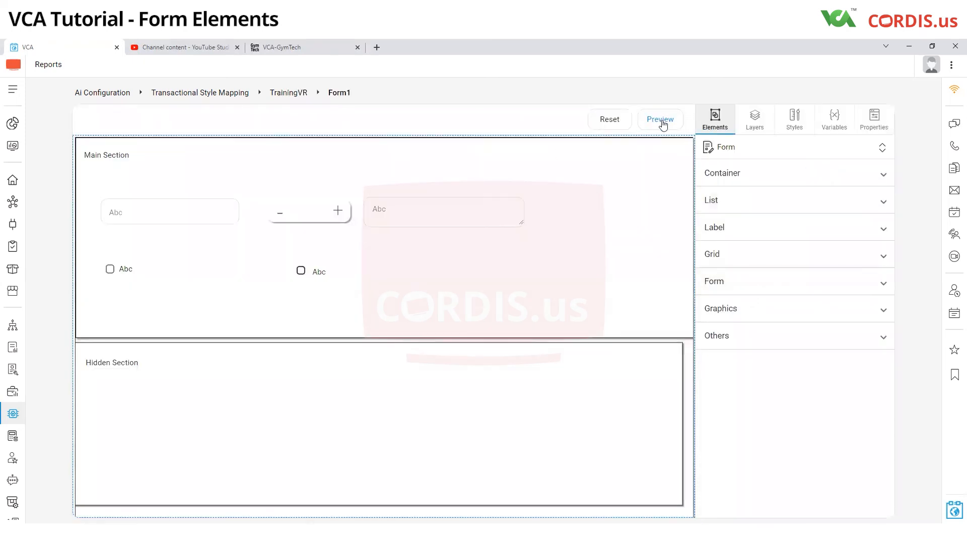
{"action": "left_click", "coordinate": [666, 122]}
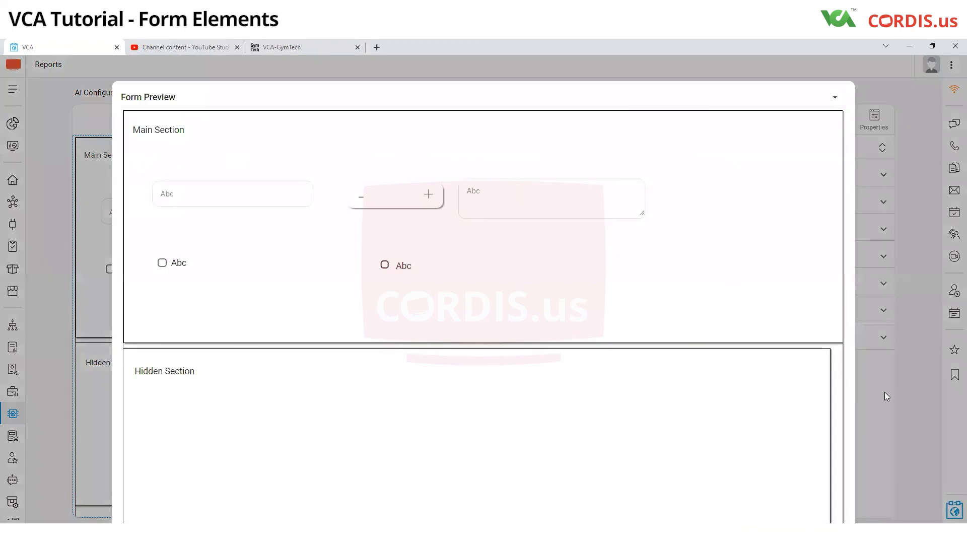
{"action": "left_click", "coordinate": [886, 396]}
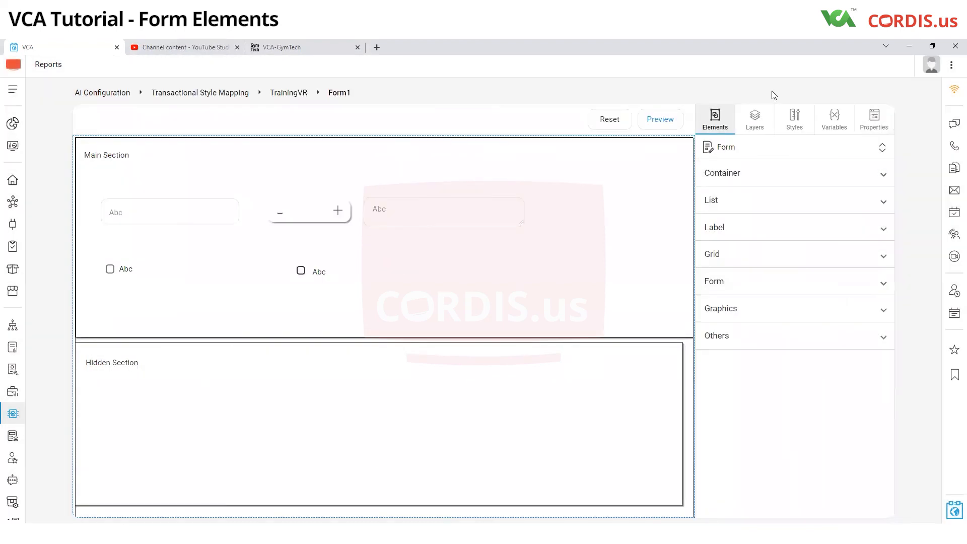